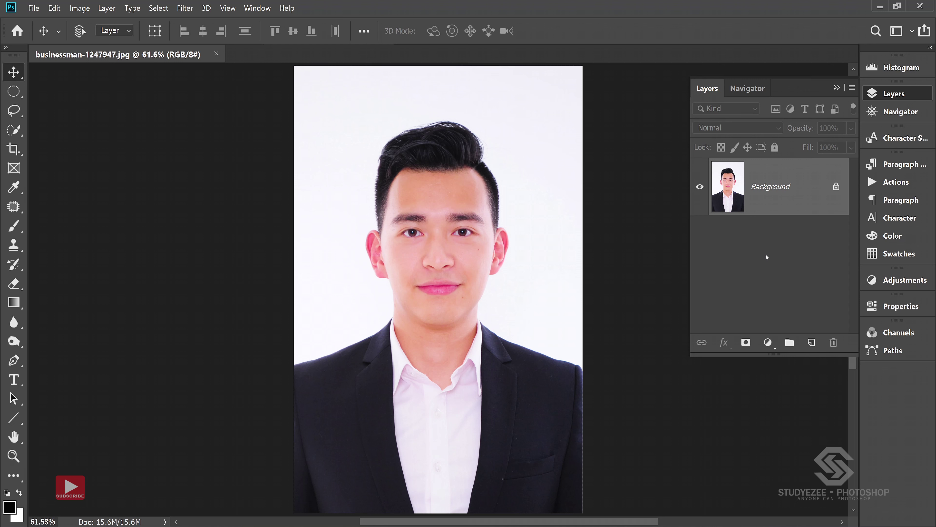
# Make sure the Layers panel is shown
pyautogui.press('F6')
pyautogui.click(257, 8)
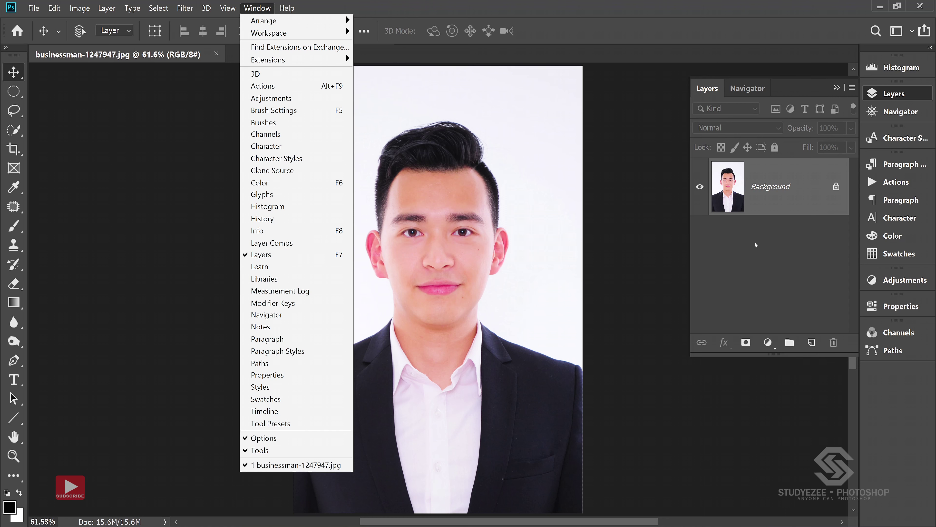
pyautogui.click(262, 254)
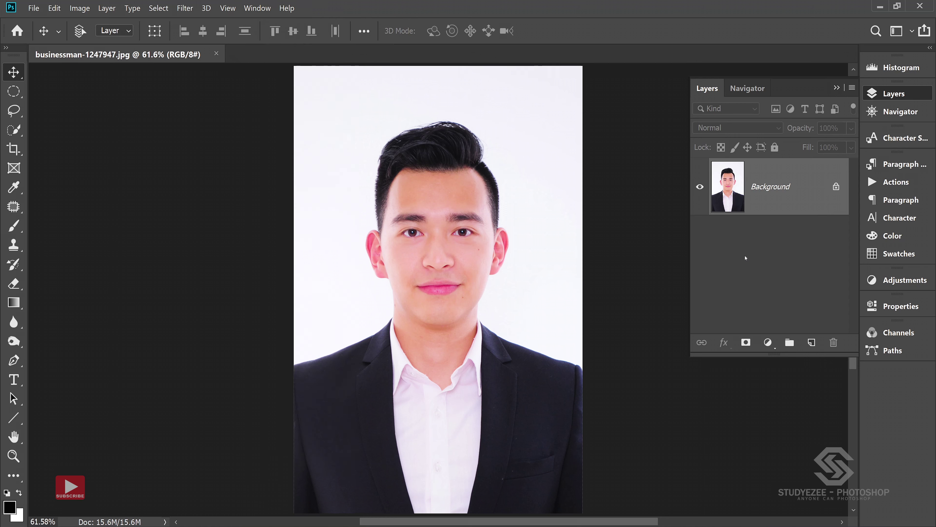
# Crop the photo to 3.5 cm × 4.5 cm at 300 px/in with the face centred
pyautogui.click(14, 150)
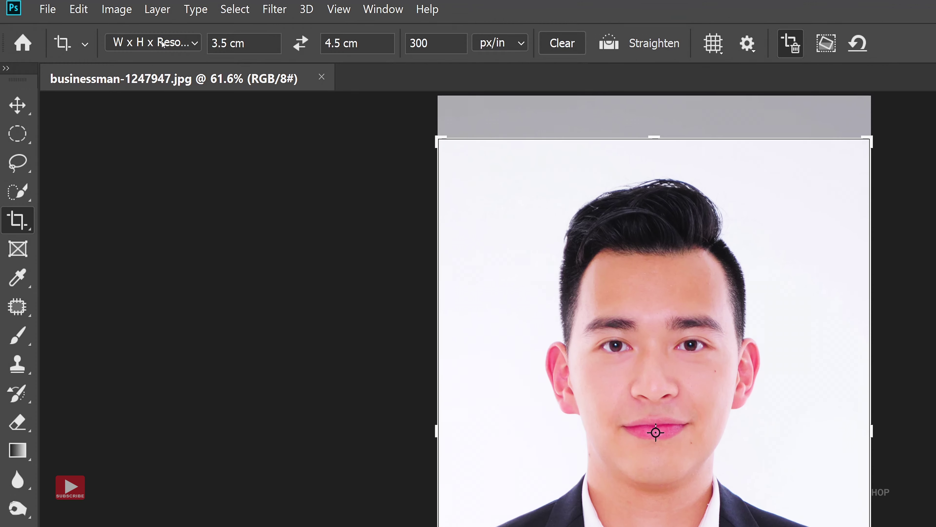
pyautogui.click(162, 43)
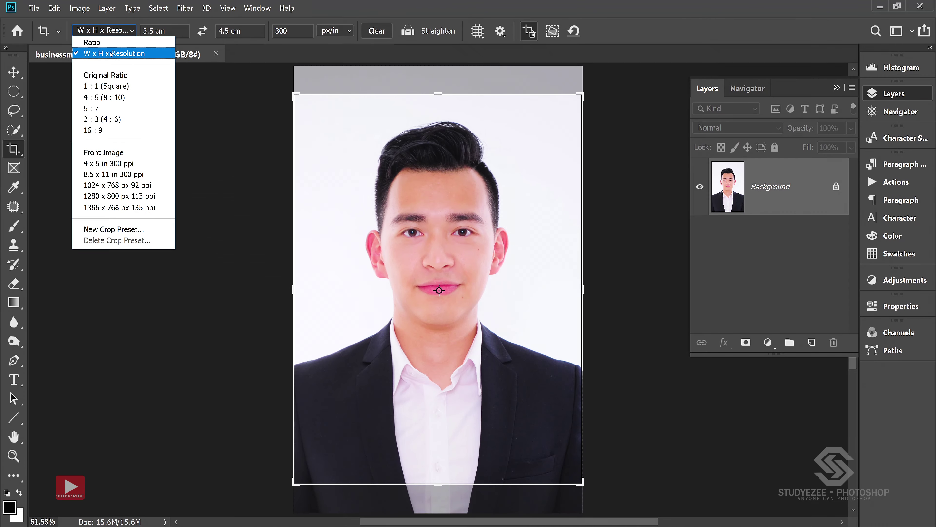
pyautogui.click(112, 54)
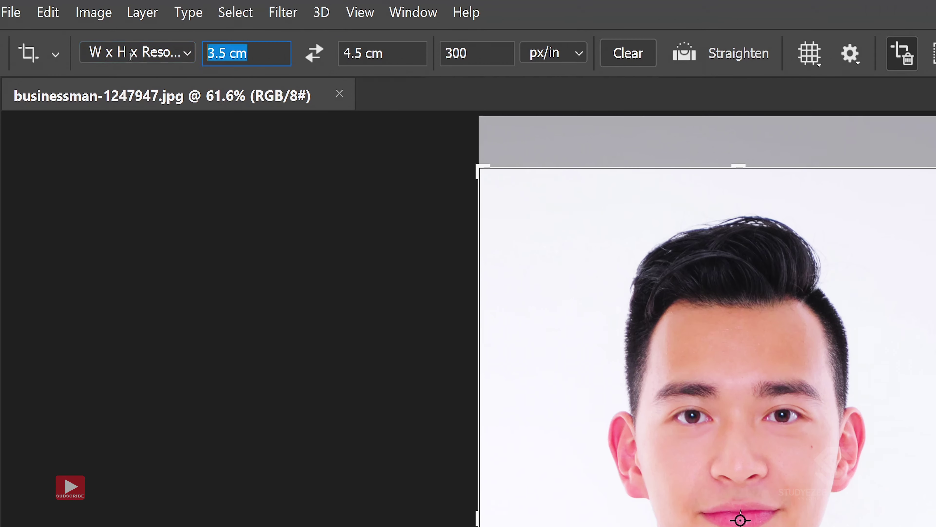
pyautogui.write('3.5cm')
pyautogui.press('Tab')
pyautogui.write('4.5cm')
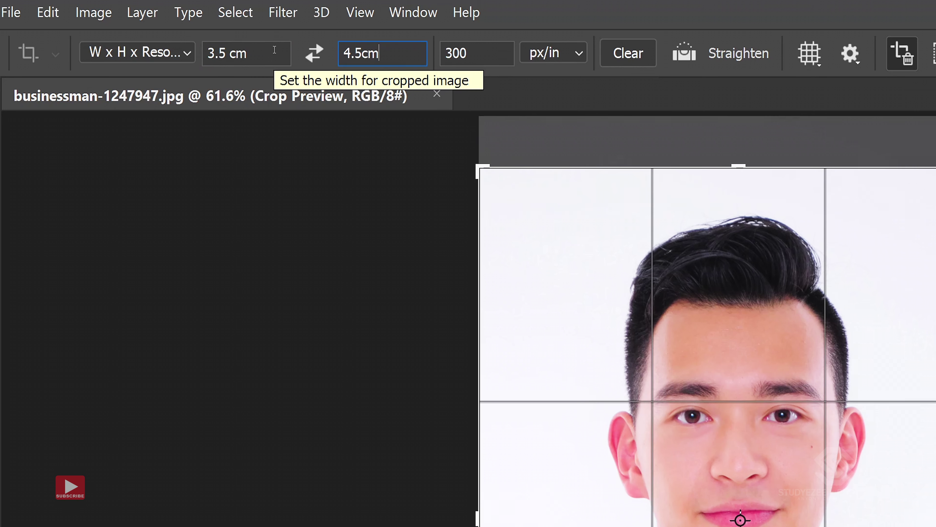
pyautogui.press('Tab')
pyautogui.write('300')
pyautogui.click(557, 57)
pyautogui.click(557, 73)
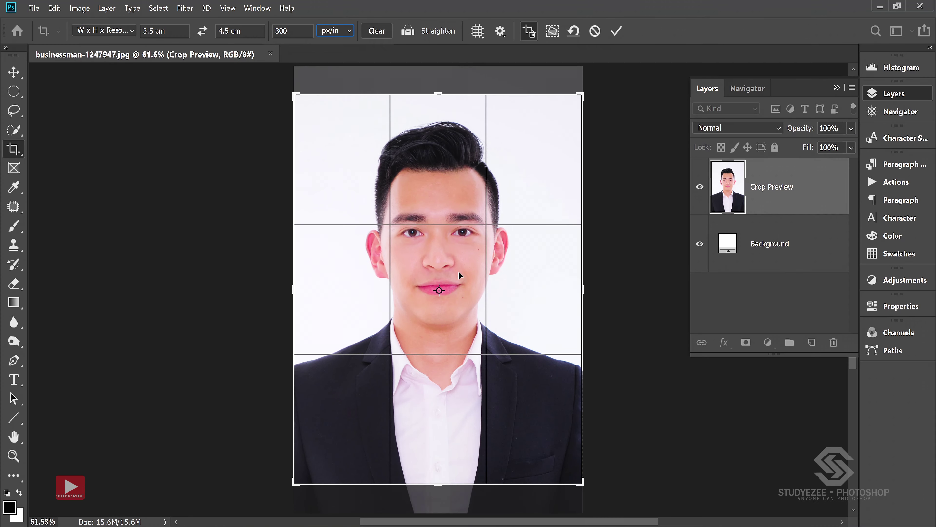
pyautogui.moveTo(459, 277); pyautogui.dragTo(459, 283)
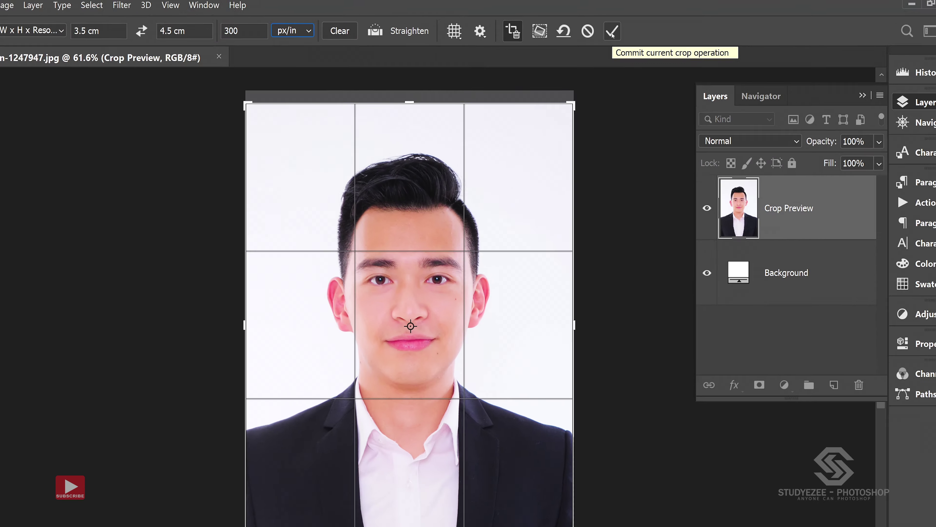
pyautogui.click(617, 34)
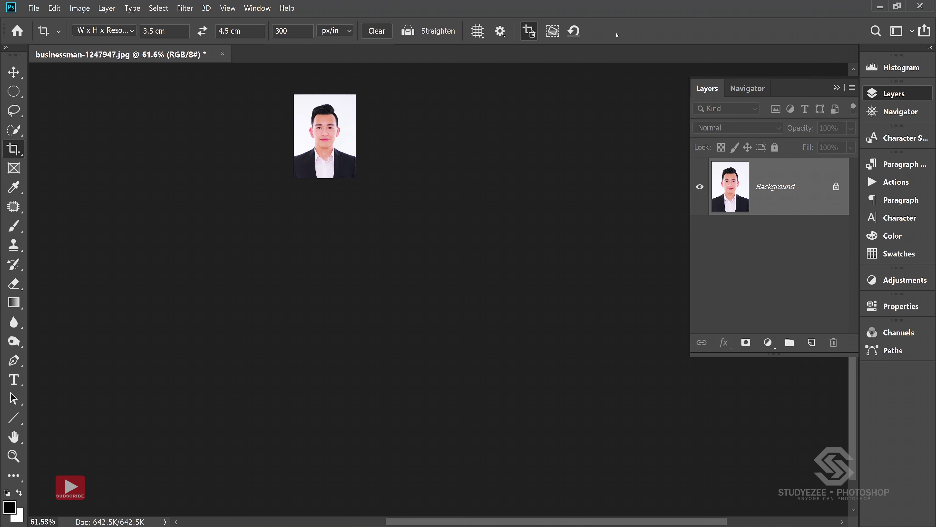
# Fit the cropped portrait on screen and convert the Background into an editable Layer 0
pyautogui.hotkey('ctrl', '0')
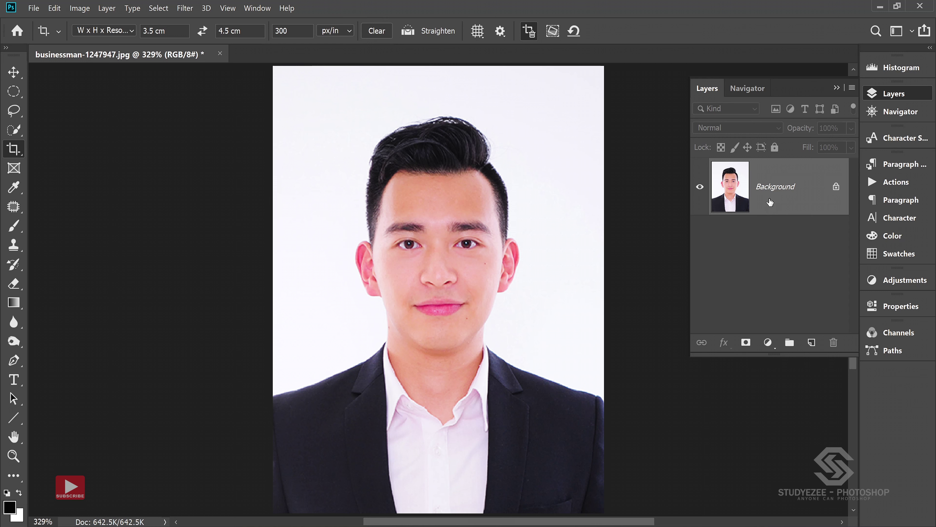
pyautogui.doubleClick(781, 191)
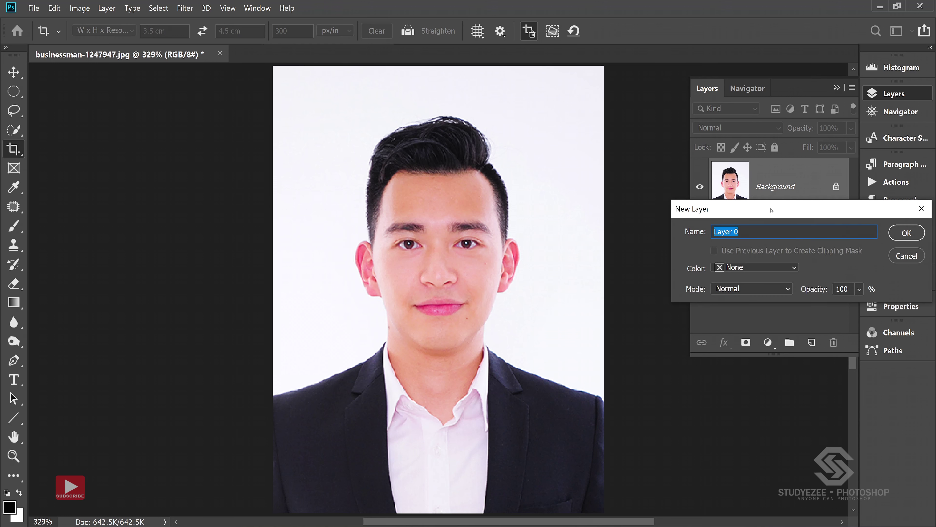
pyautogui.click(895, 230)
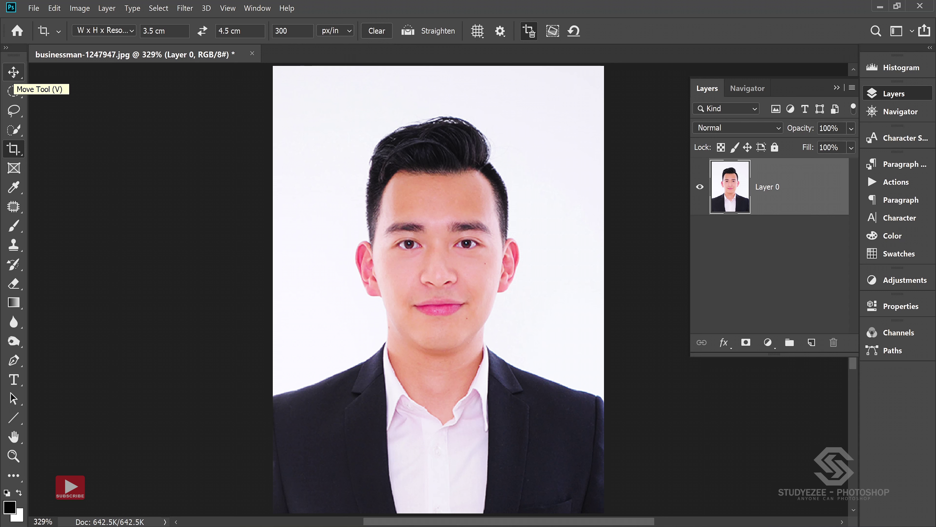
pyautogui.click(13, 72)
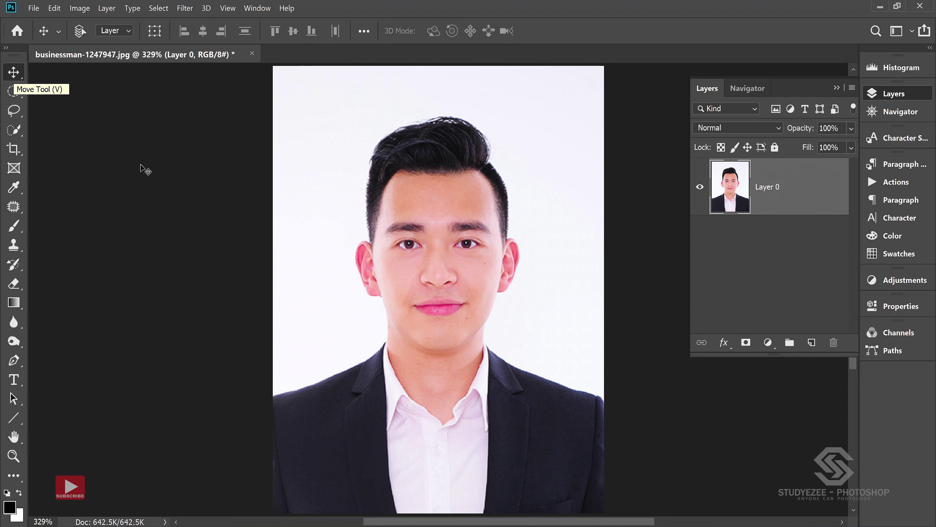
# Stroke Layer 0 with a 3 px black border, Location Center
pyautogui.click(54, 8)
pyautogui.click(92, 201)
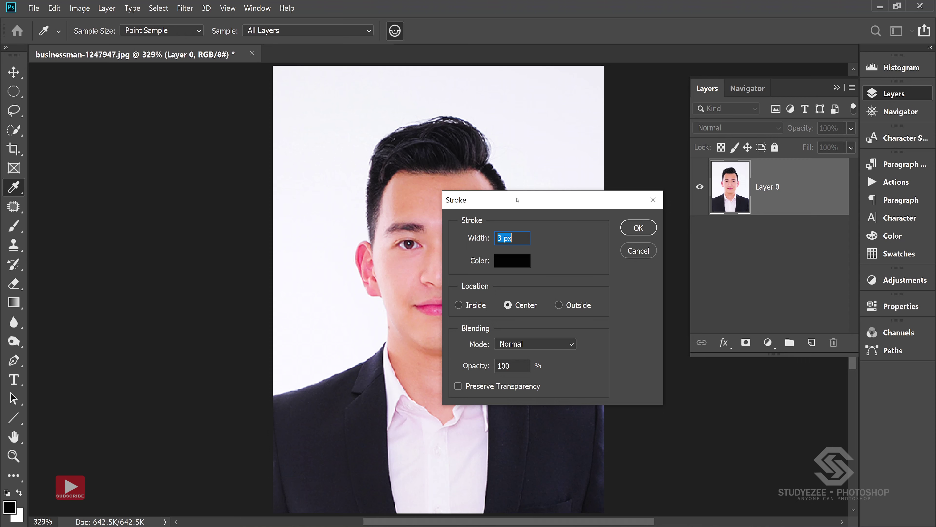
pyautogui.moveTo(517, 199); pyautogui.dragTo(513, 146)
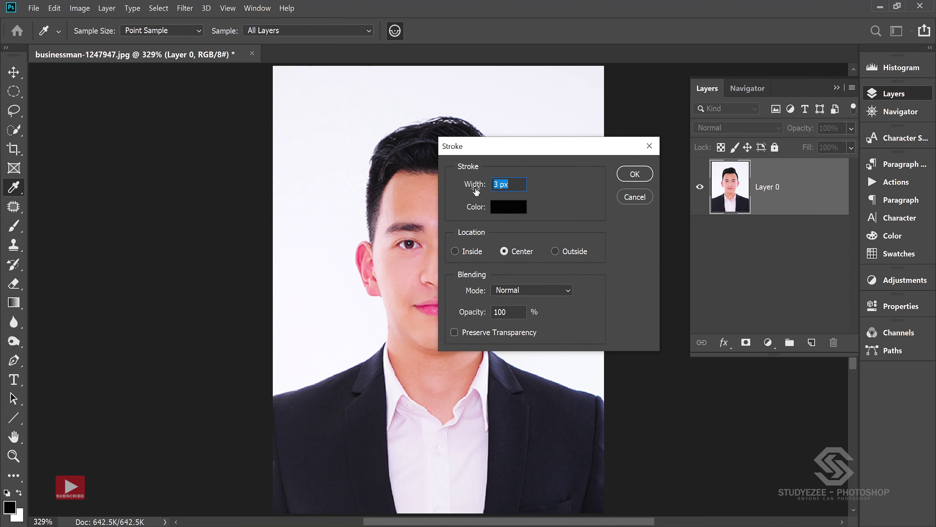
pyautogui.write('3 px')
pyautogui.click(515, 209)
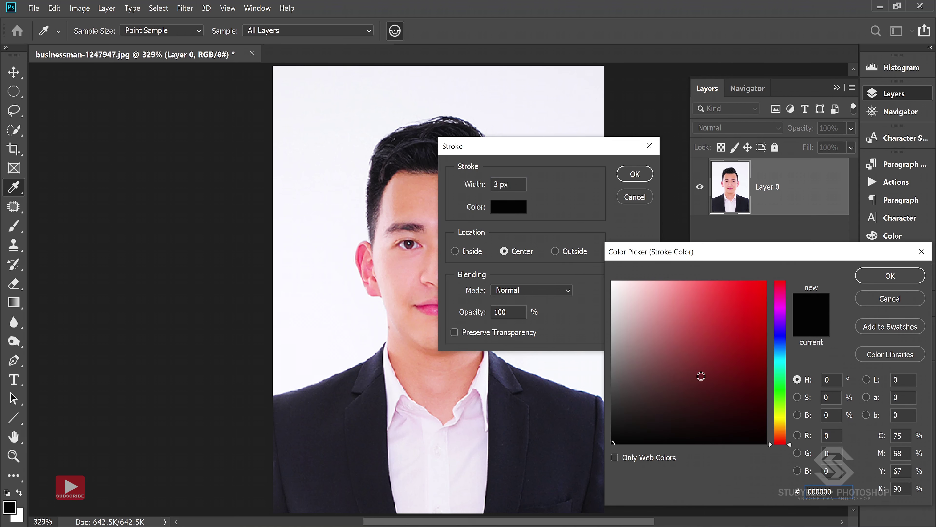
pyautogui.click(890, 275)
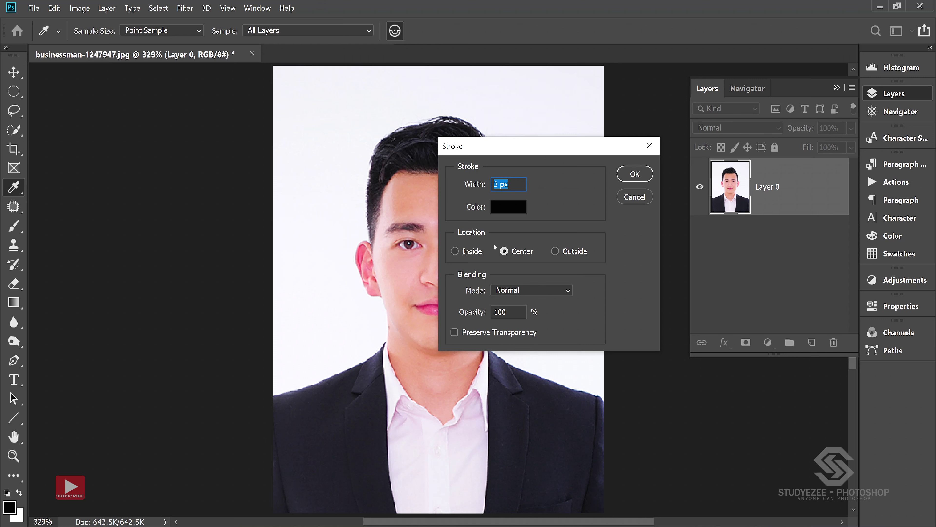
pyautogui.click(504, 251)
pyautogui.click(634, 174)
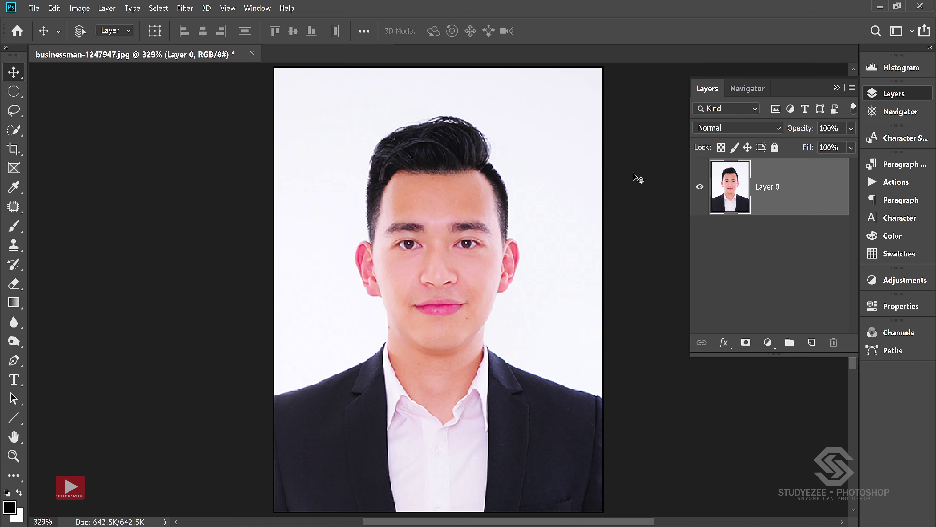
# Scale Layer 0 proportionally to 97% width and height
pyautogui.press('ctrl')
pyautogui.hotkey('ctrl', 't')
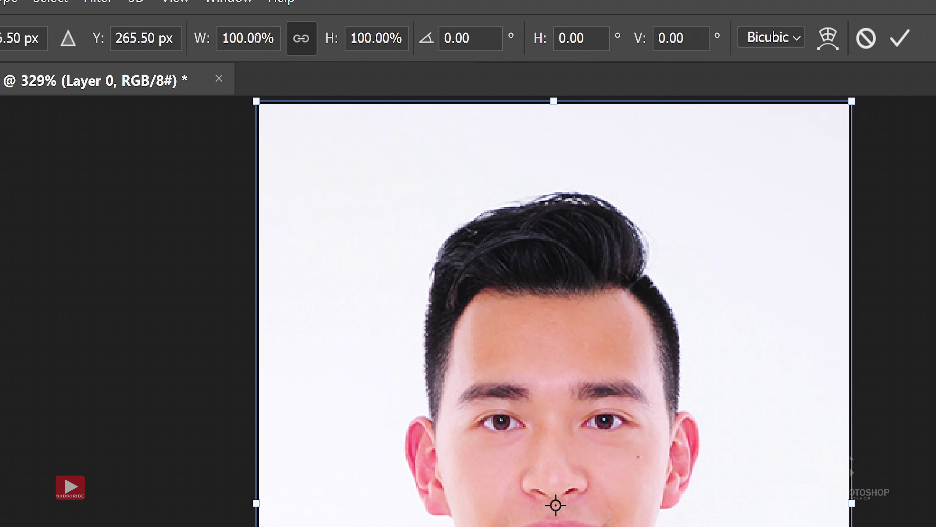
pyautogui.click(295, 39)
pyautogui.click(277, 38)
pyautogui.click(201, 38)
pyautogui.write('97')
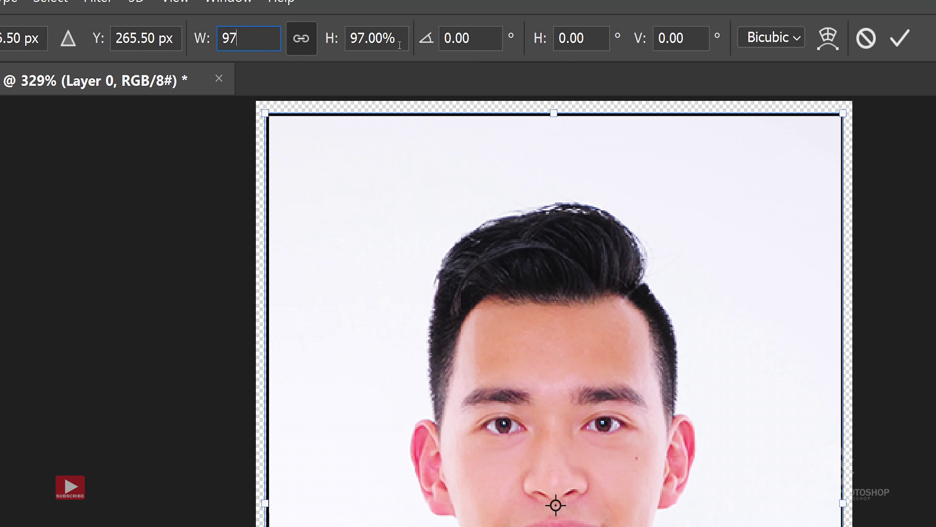
pyautogui.click(897, 41)
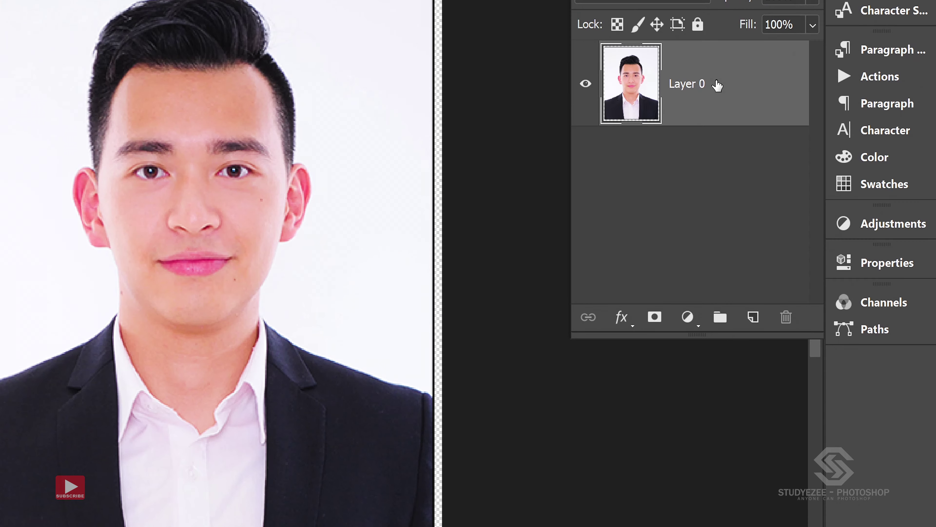
# Flatten the image onto white, then unlock the Background back into Layer 0
pyautogui.rightClick(777, 191)
pyautogui.click(499, 397)
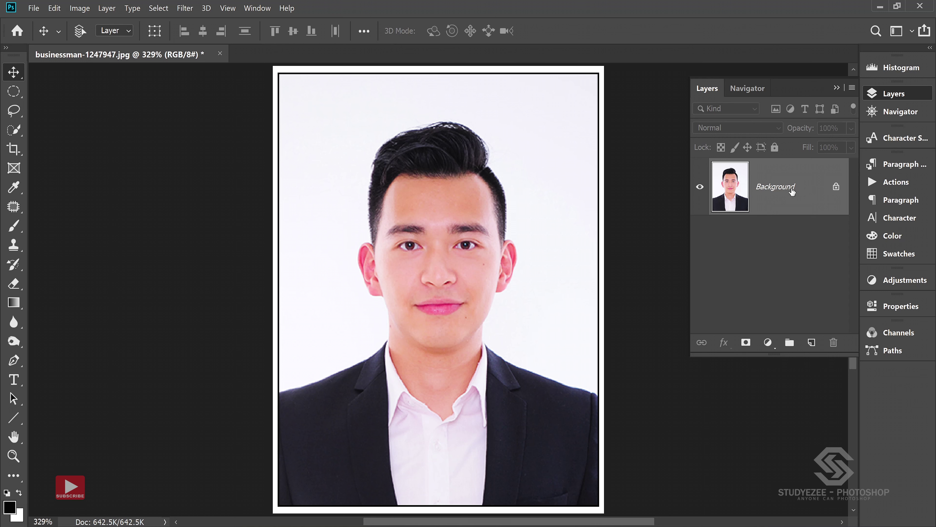
pyautogui.click(836, 187)
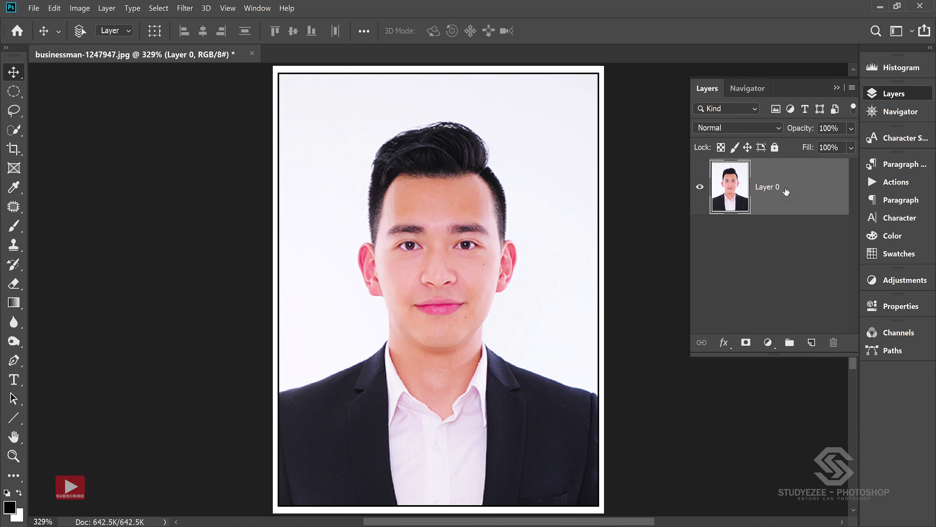
# Apply a second 3 px black stroke around the photo's outer edge
pyautogui.click(51, 8)
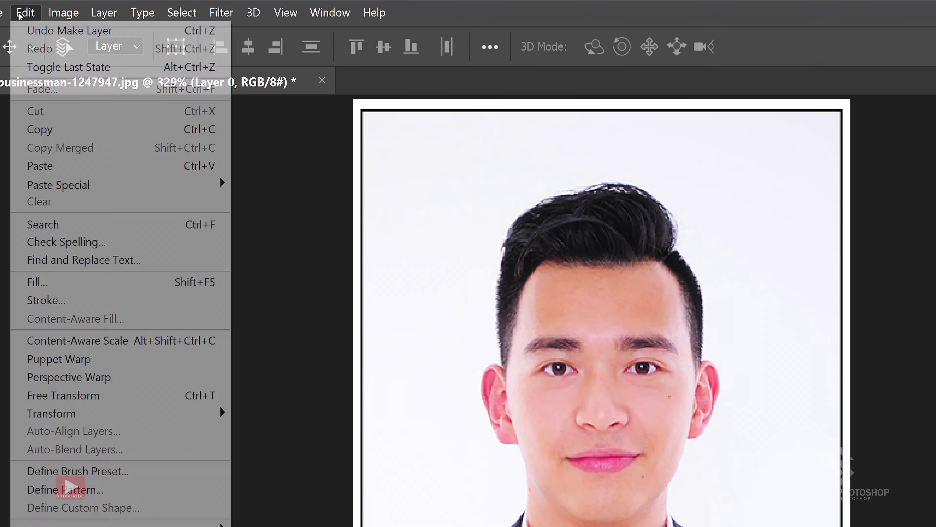
pyautogui.click(61, 298)
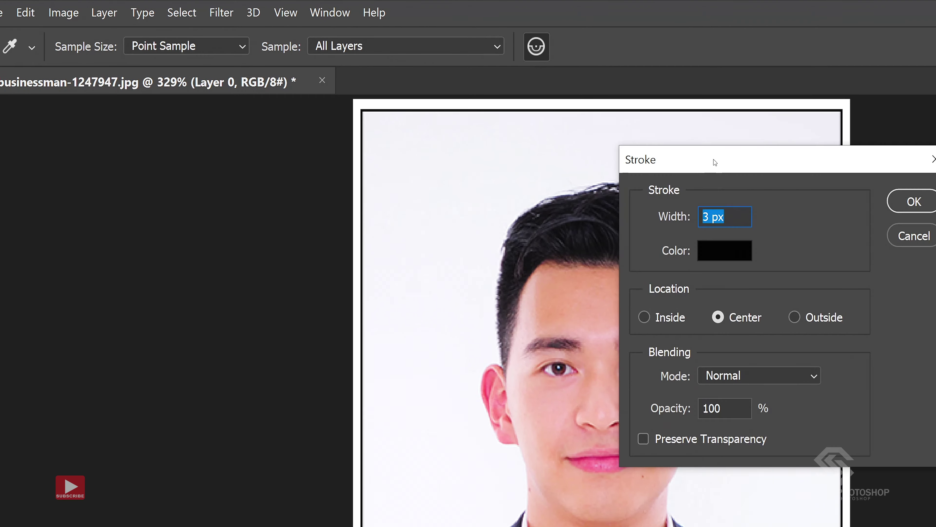
pyautogui.click(914, 202)
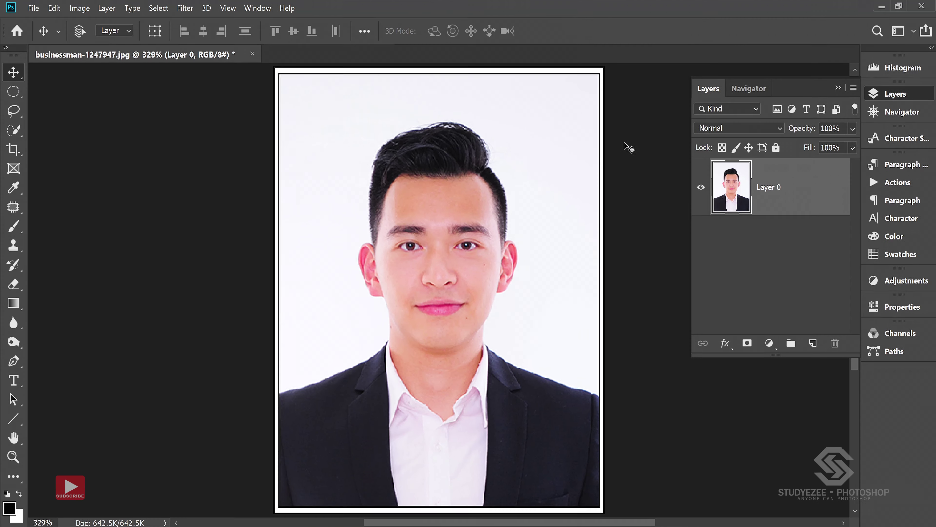
# Select the entire canvas and copy the framed photo
pyautogui.hotkey('ctrl', 'a')
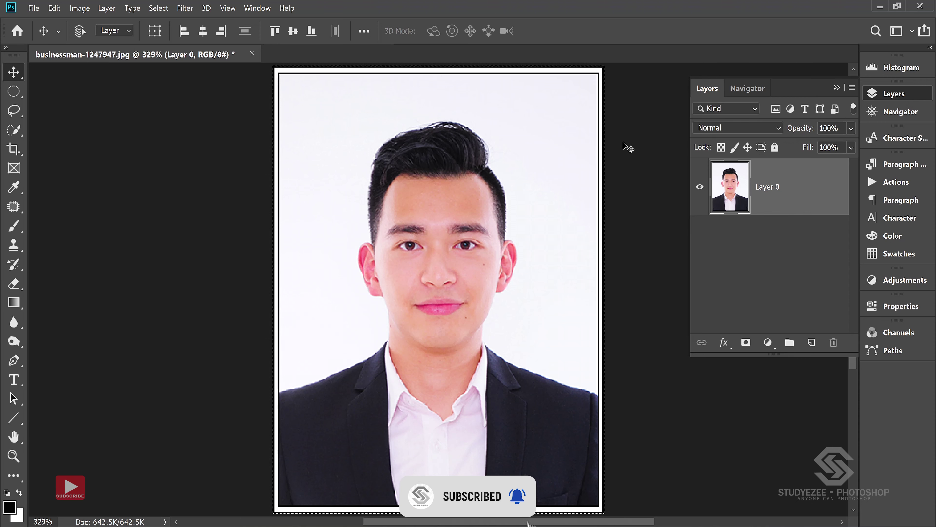
pyautogui.click(55, 8)
pyautogui.click(66, 85)
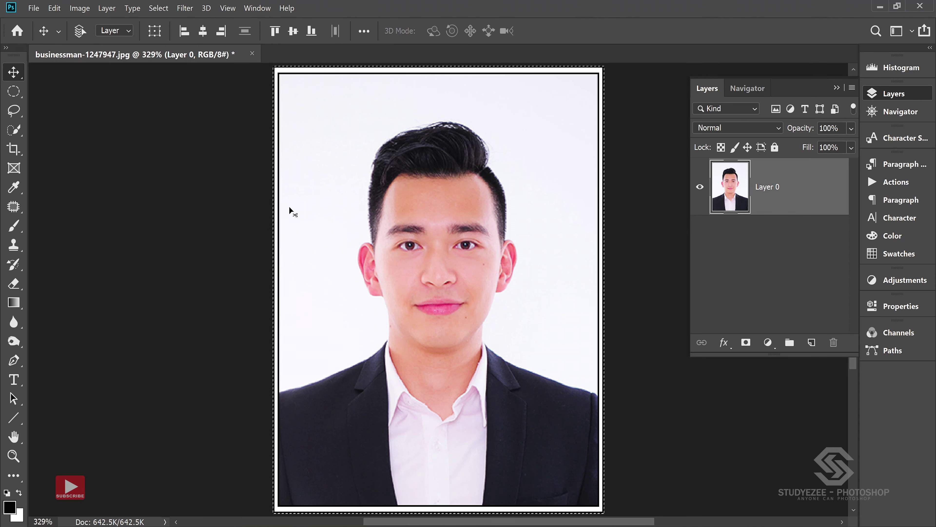
pyautogui.click(36, 8)
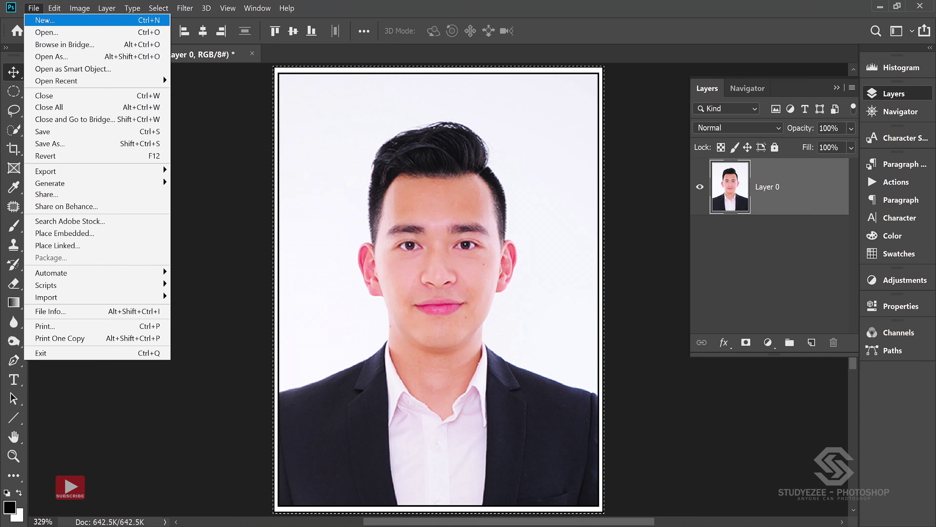
# Set up a new A4 document (210 × 297 mm, 300 ppi) named 'Passport Size Photo'
pyautogui.click(37, 17)
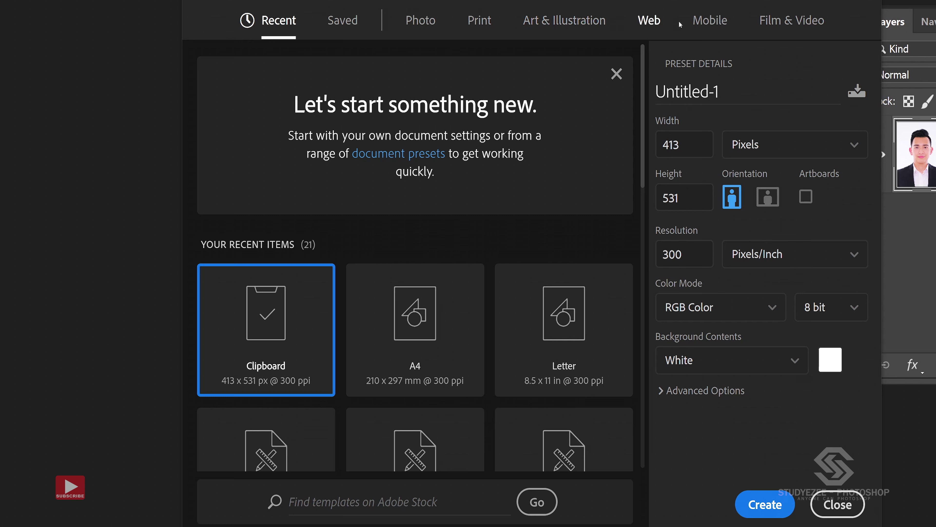
pyautogui.click(478, 21)
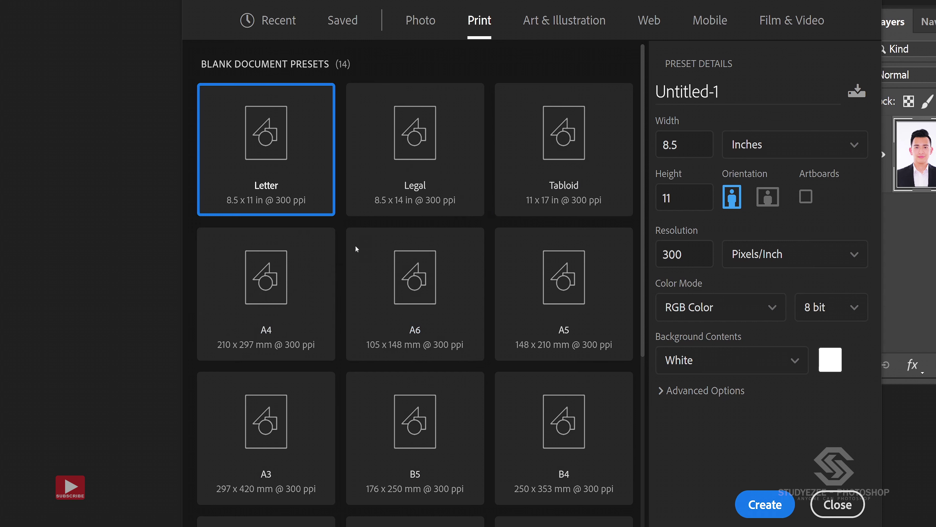
pyautogui.click(264, 281)
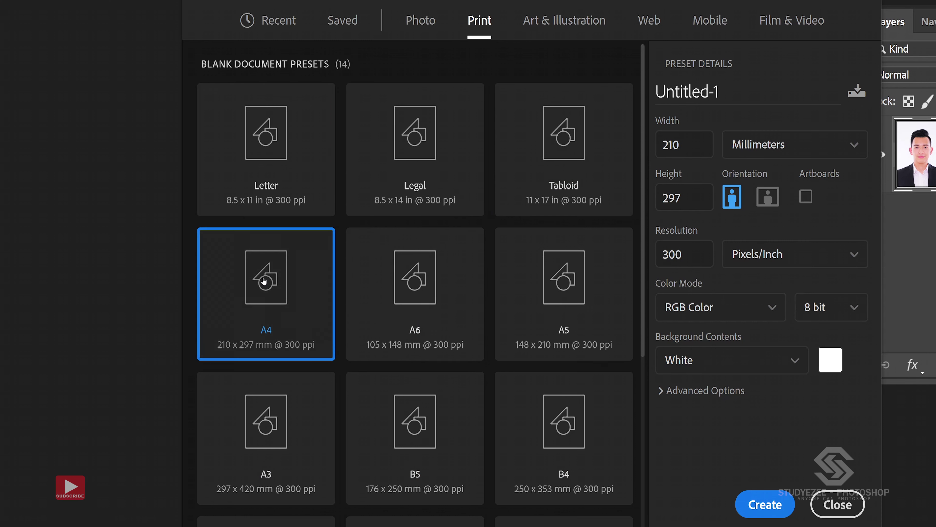
pyautogui.doubleClick(745, 90)
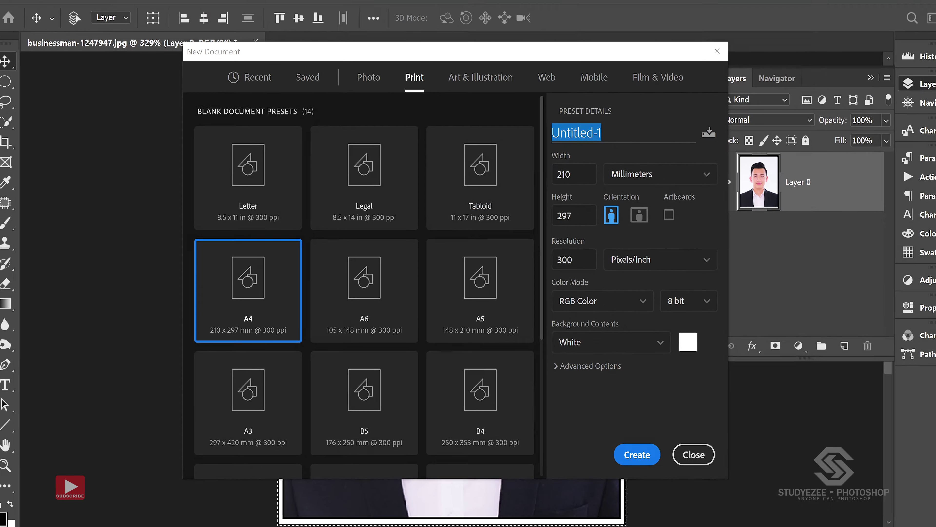
pyautogui.write('Passport Size Photo')
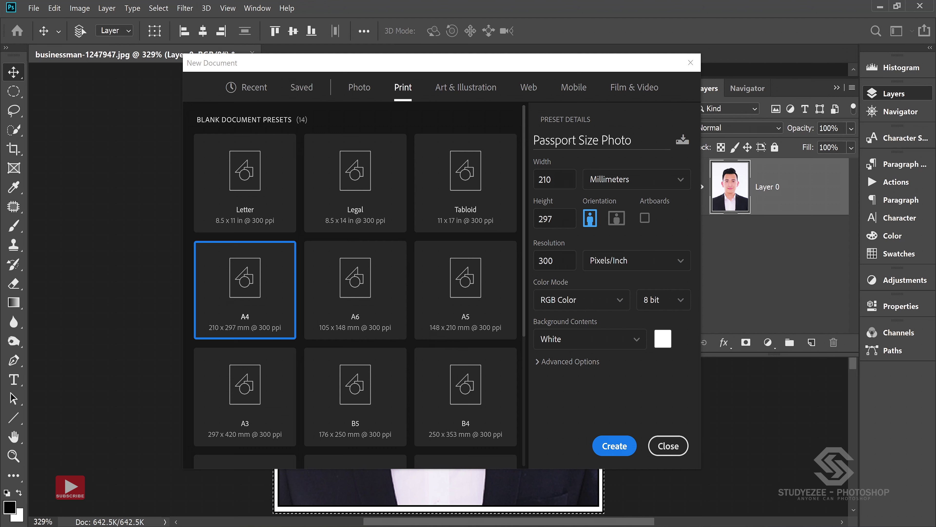
# Create the A4 sheet, paste the framed photo, and move it to the top-left corner
pyautogui.click(615, 445)
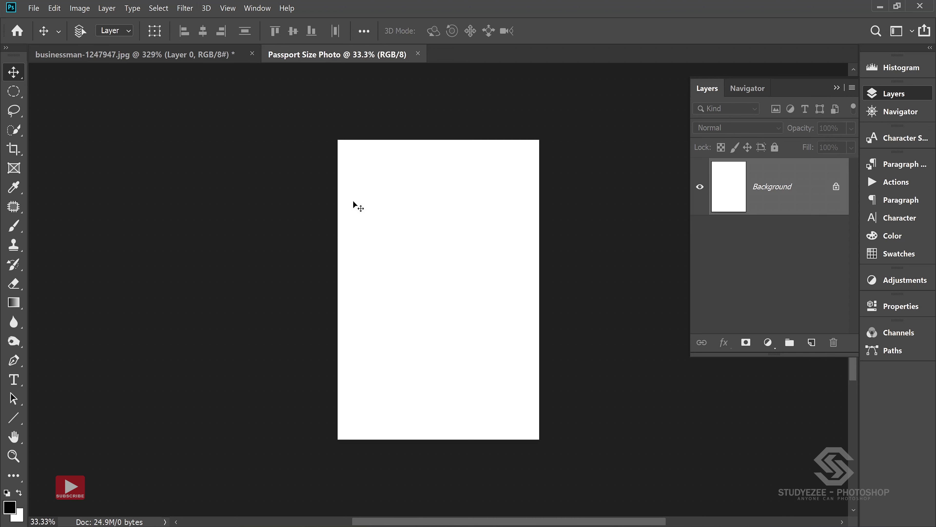
pyautogui.click(56, 8)
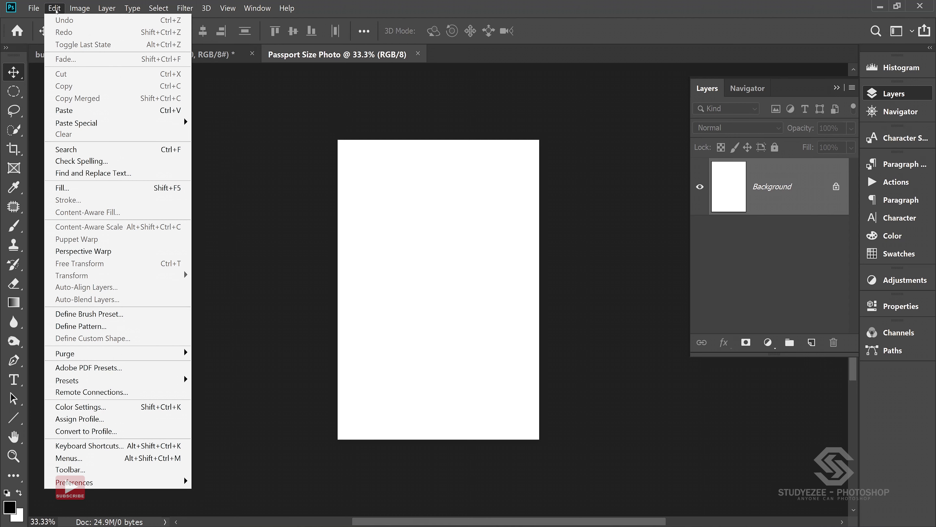
pyautogui.click(76, 110)
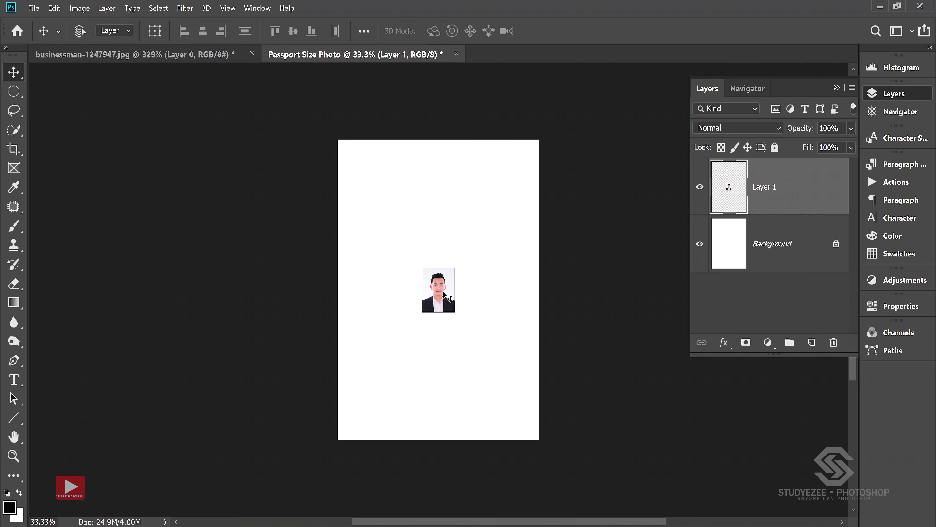
pyautogui.moveTo(440, 295); pyautogui.dragTo(363, 178)
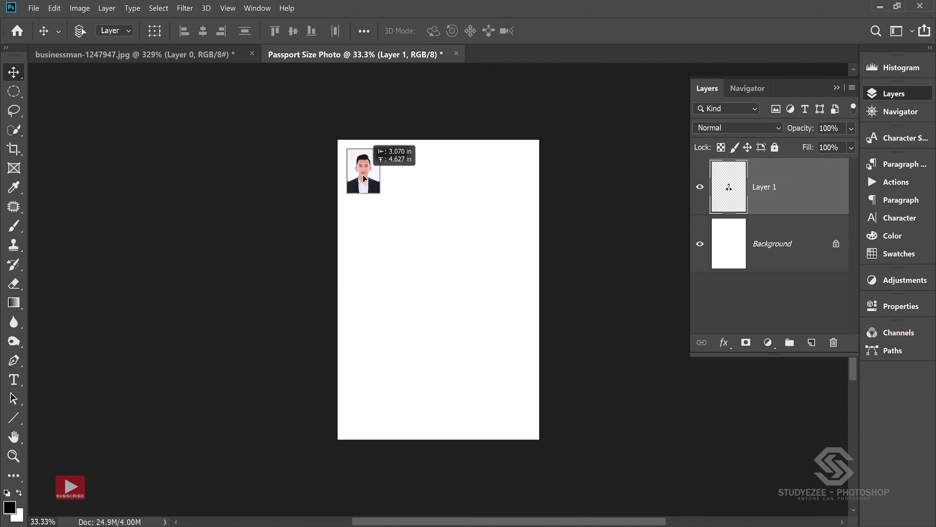
pyautogui.moveTo(364, 178); pyautogui.dragTo(361, 178)
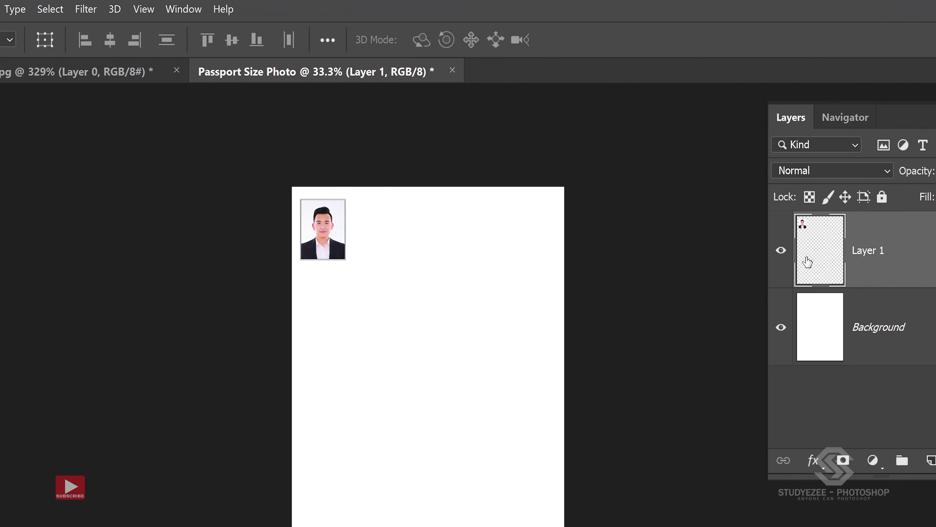
# Duplicate the selected photo rightward four times, forming a row of five on Layer 1
pyautogui.keyDown('ctrl'); pyautogui.click(814, 245); pyautogui.keyUp('ctrl')
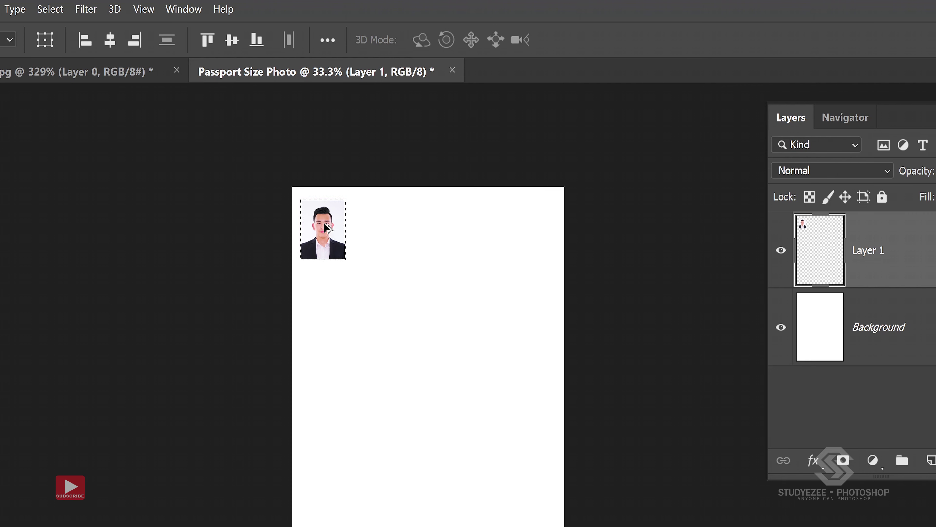
pyautogui.hotkey('ctrl', 't')
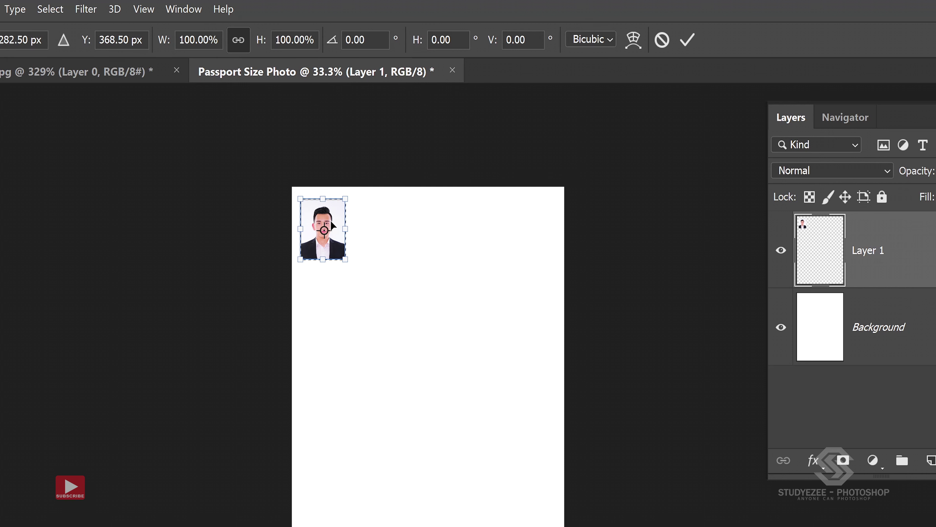
pyautogui.moveTo(331, 221); pyautogui.dragTo(370, 215)
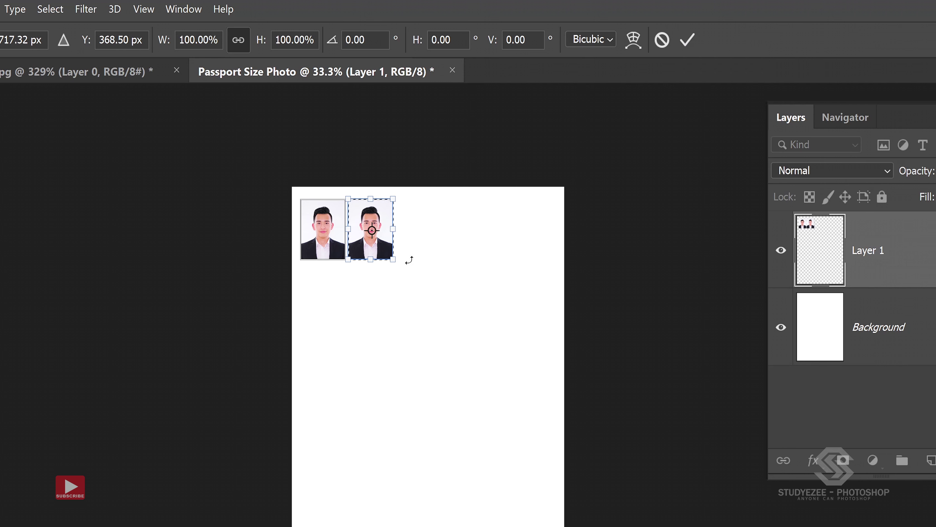
pyautogui.press('Return')
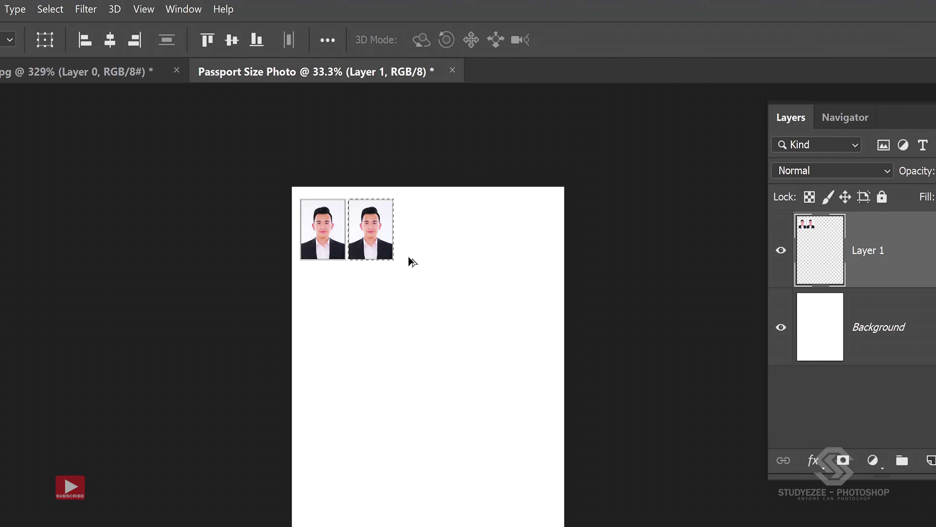
pyautogui.hotkey('ctrl', 'shift', 'alt', 't')
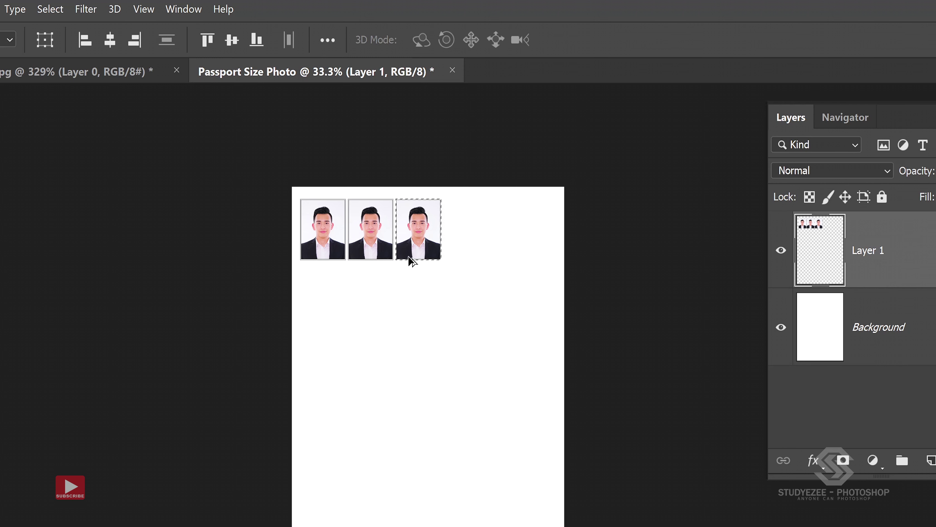
pyautogui.hotkey('ctrl', 'shift', 'alt', 't')
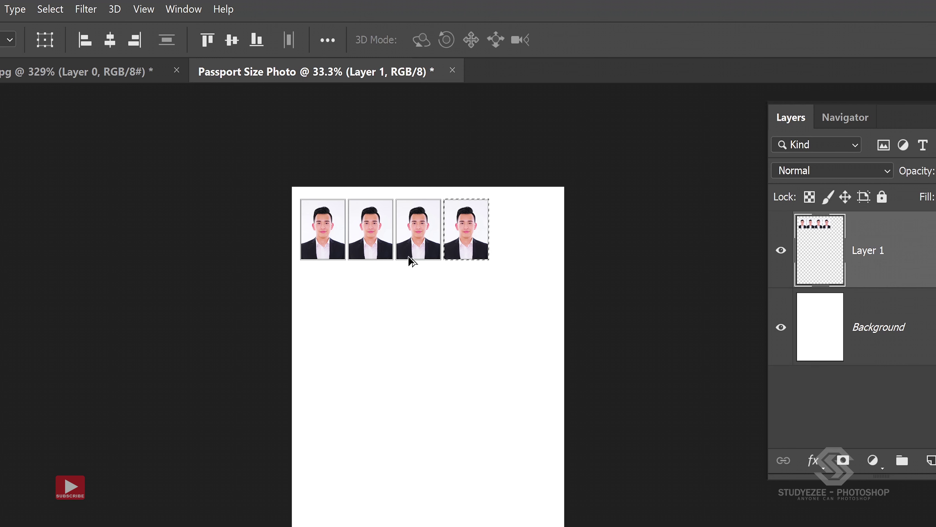
pyautogui.hotkey('ctrl', 'shift', 'alt', 't')
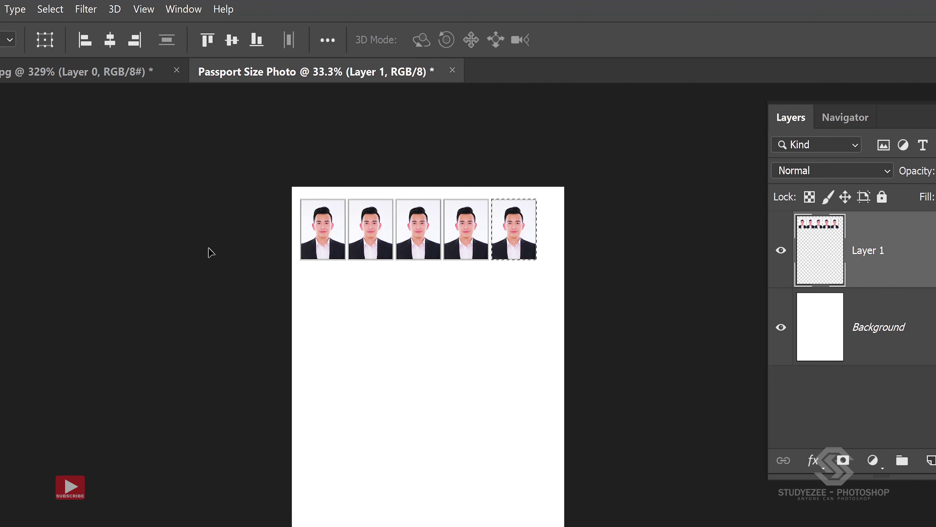
# Align the five-photo row to the sheet's horizontal centre, then clear the selection
pyautogui.click(50, 8)
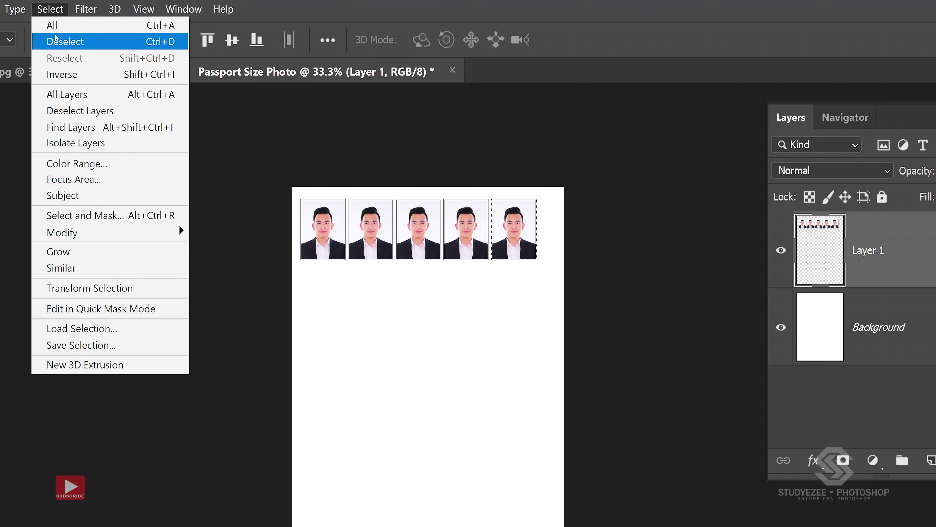
pyautogui.click(57, 41)
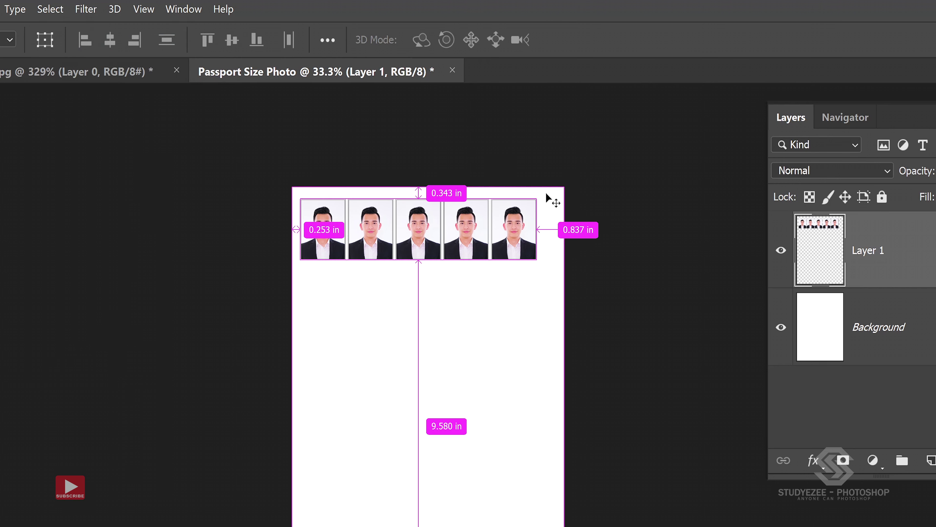
pyautogui.hotkey('ctrl', 'a')
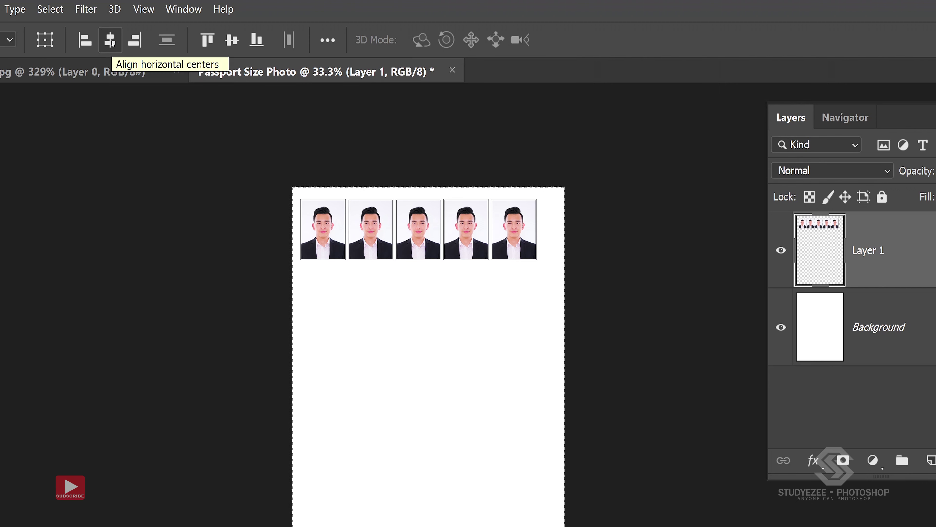
pyautogui.click(110, 40)
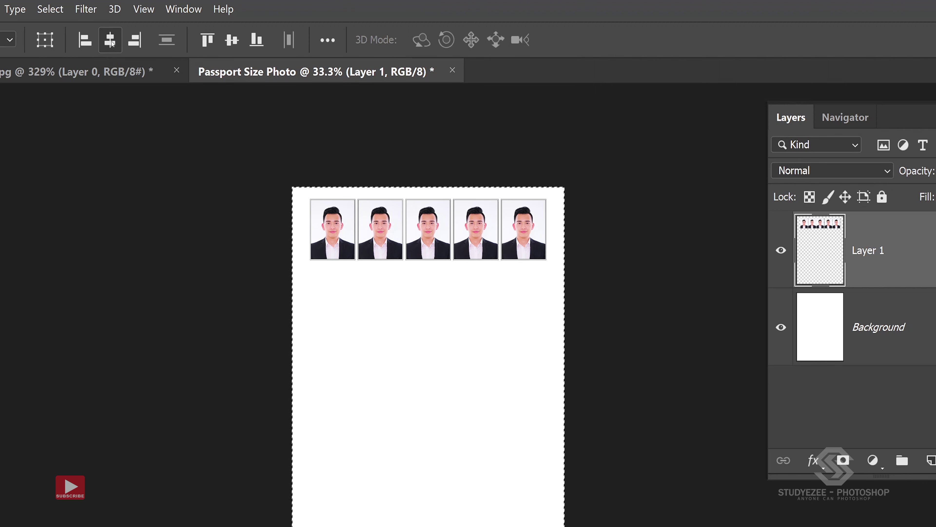
pyautogui.click(49, 9)
pyautogui.click(62, 41)
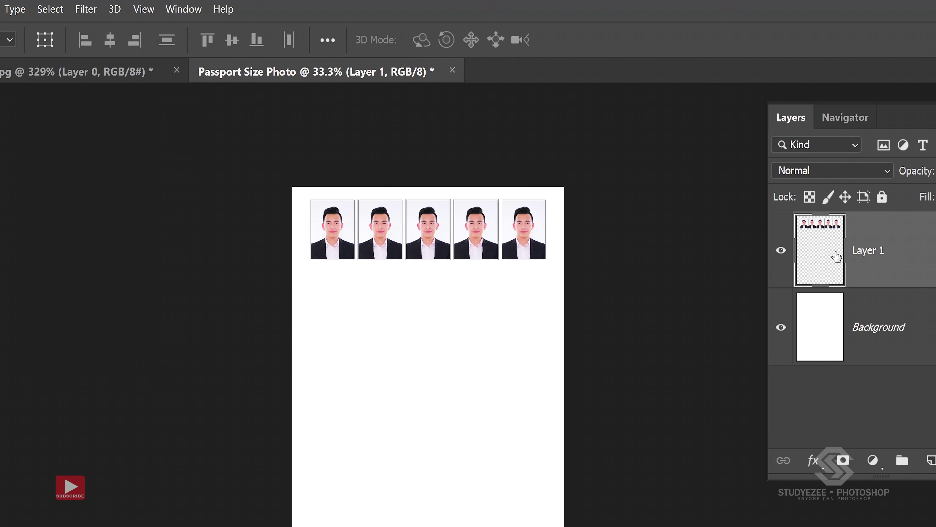
# Duplicate the five-photo row below the first and repeat it to stack more rows, then deselect
pyautogui.keyDown('ctrl'); pyautogui.click(822, 247); pyautogui.keyUp('ctrl')
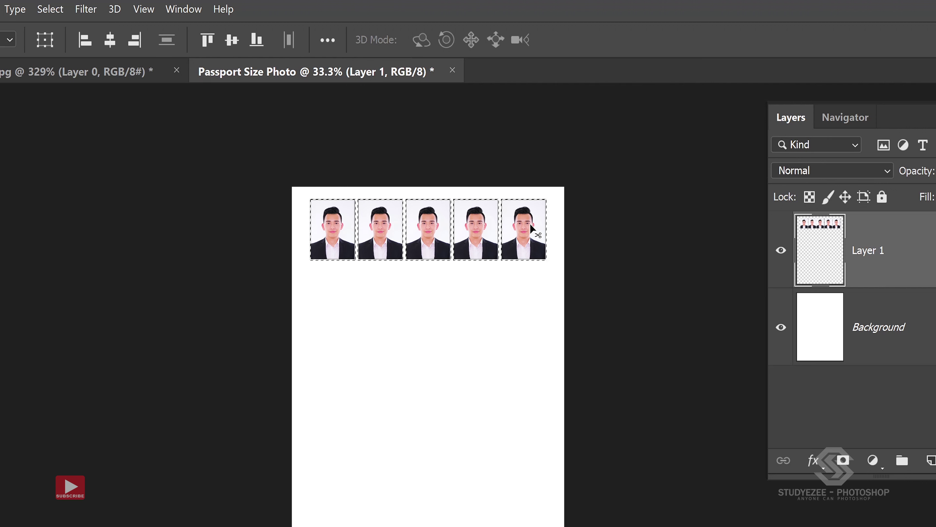
pyautogui.hotkey('ctrl', 't')
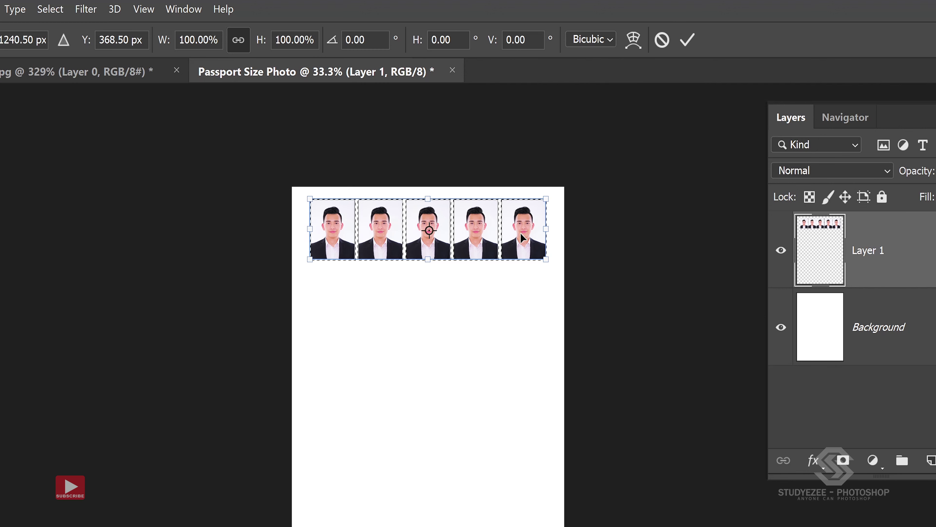
pyautogui.moveTo(521, 233)
pyautogui.mouseDown()
pyautogui.moveTo(529, 299)
pyautogui.moveTo(527, 292)
pyautogui.mouseUp()
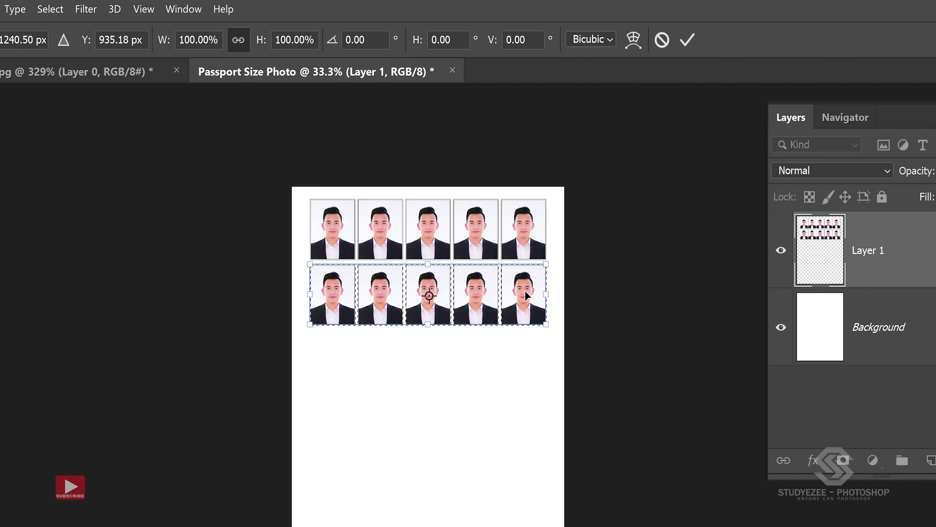
pyautogui.click(688, 41)
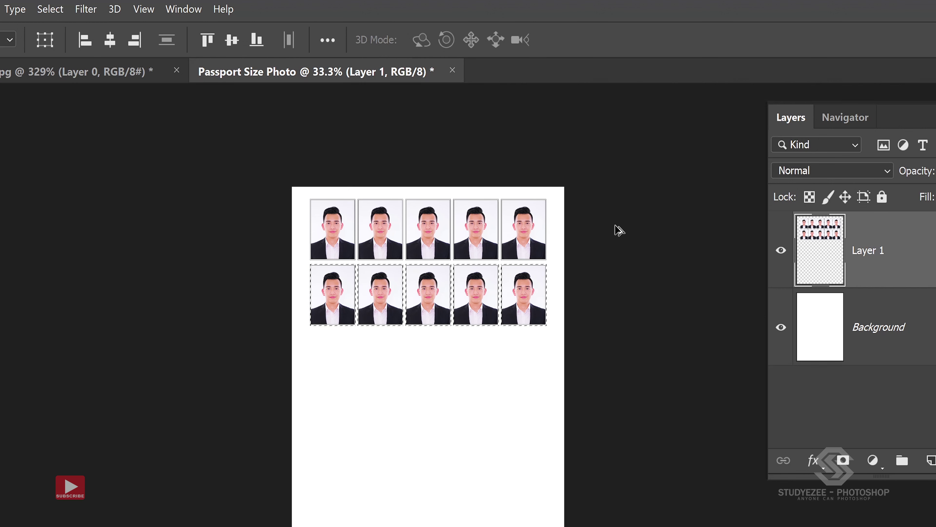
pyautogui.hotkey('ctrl', 'shift', 'alt', 't')
pyautogui.hotkey('ctrl', 'shift', 'alt', 't')
pyautogui.hotkey('ctrl', 'shift', 'alt', 't')
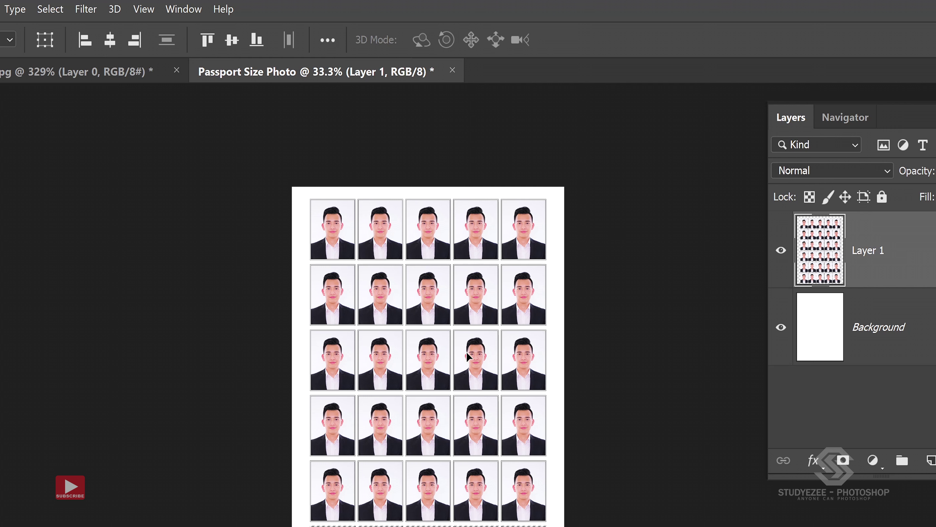
pyautogui.click(44, 10)
pyautogui.click(60, 39)
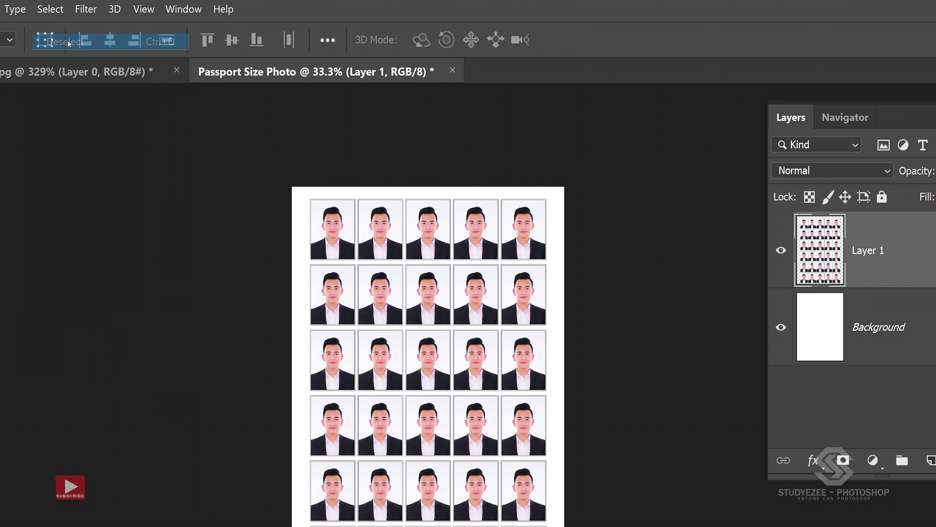
# Select the entire A4 canvas and align the photo grid to its vertical center
pyautogui.click(55, 14)
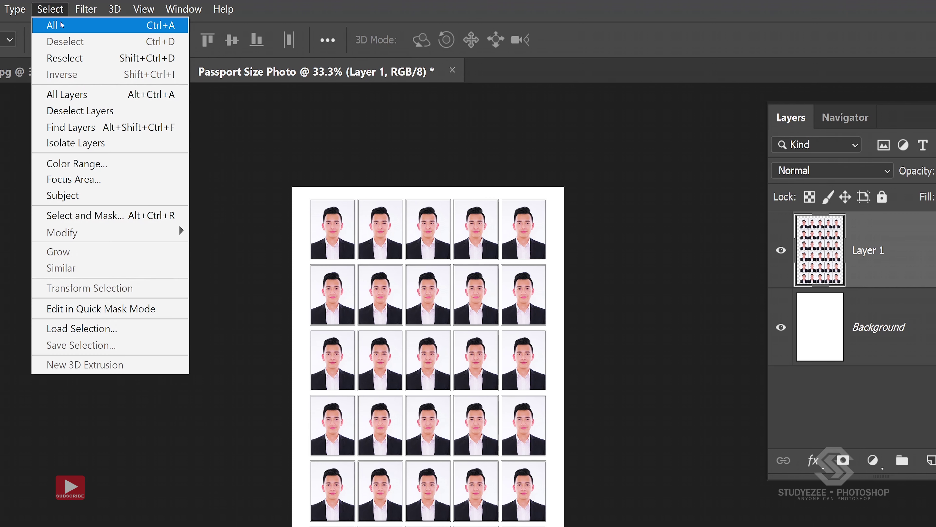
pyautogui.click(75, 26)
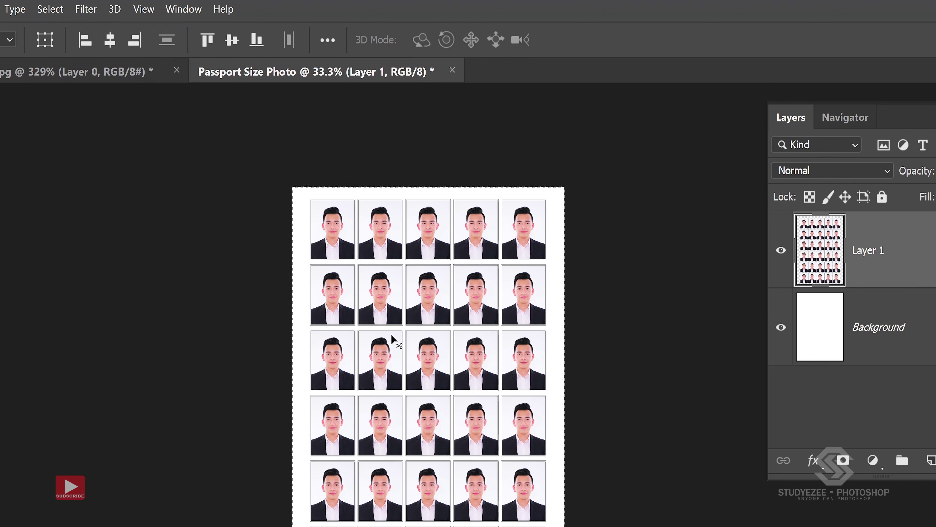
pyautogui.click(109, 42)
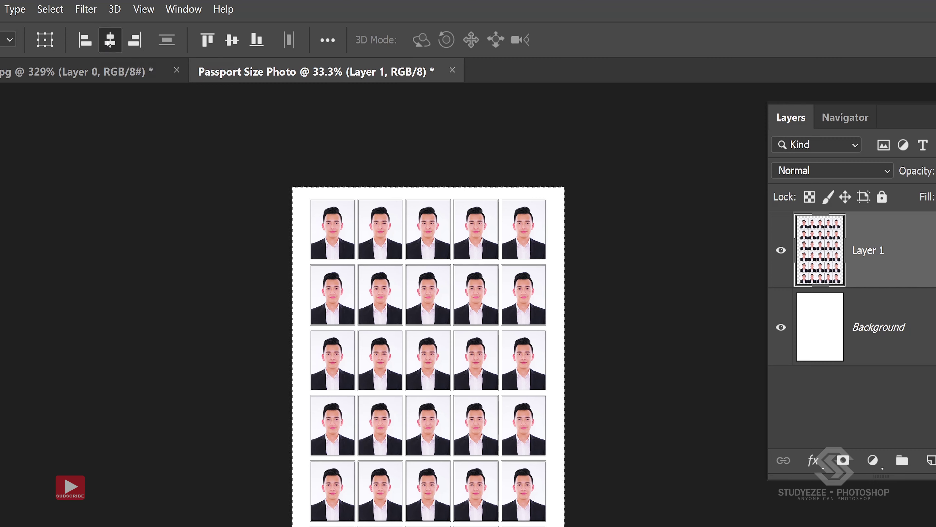
pyautogui.click(235, 44)
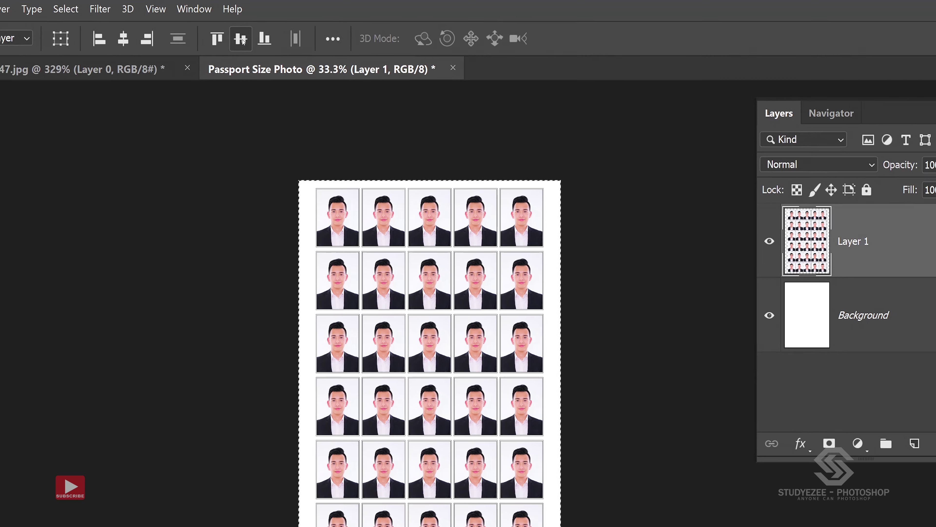